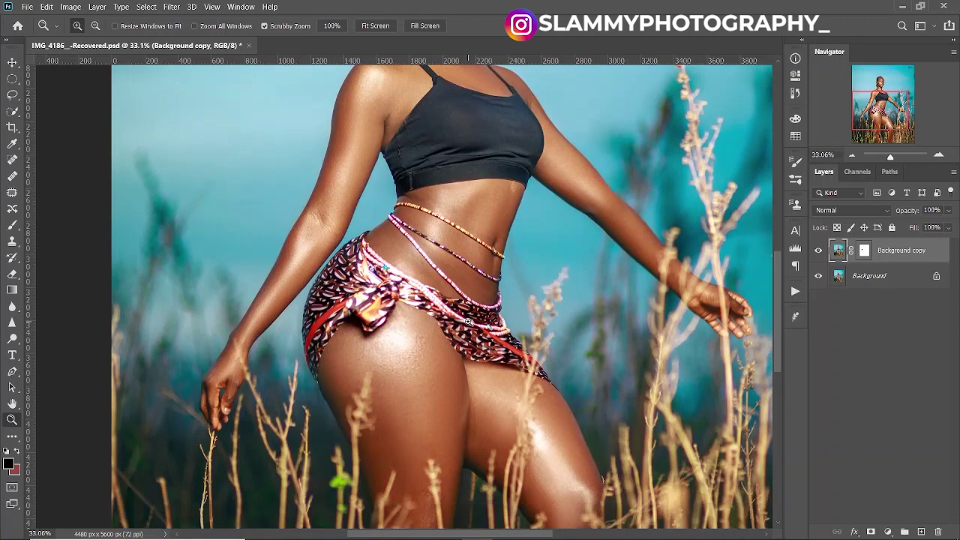
# - Compare the reshaped hip with the original by toggling the visibility of the Background copy layer
pyautogui.scroll(1, 353, 317)
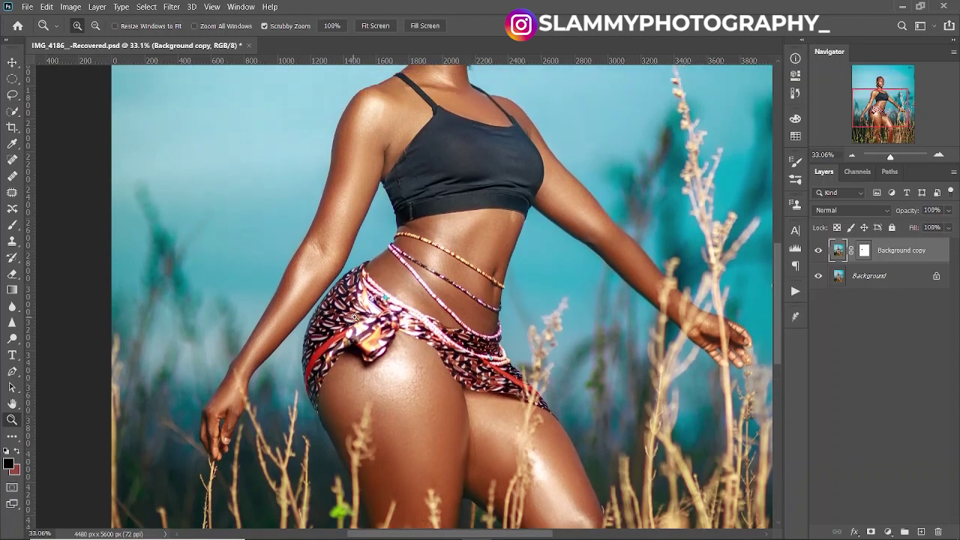
pyautogui.scroll(-2, 441, 273)
pyautogui.scroll(2, 439, 287)
pyautogui.scroll(-2, 439, 286)
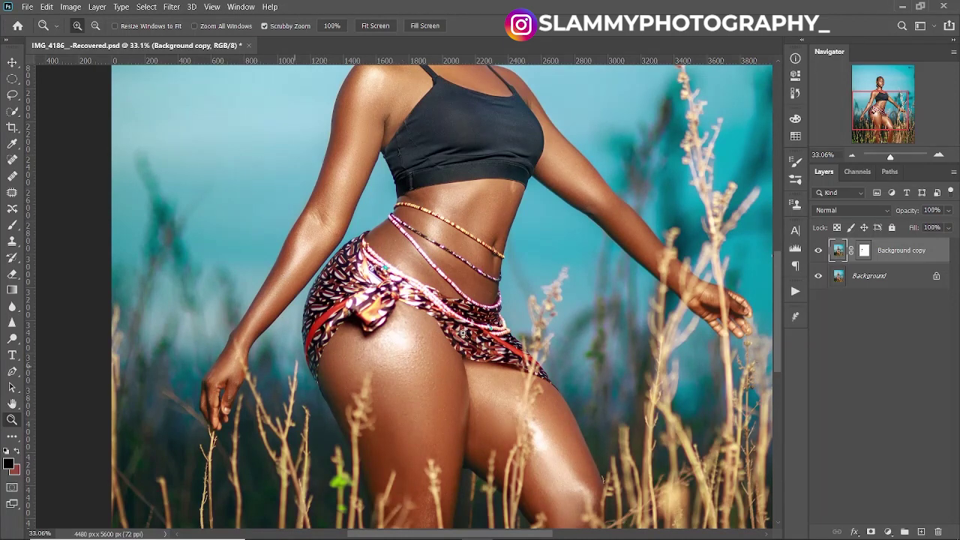
pyautogui.click(817, 251)
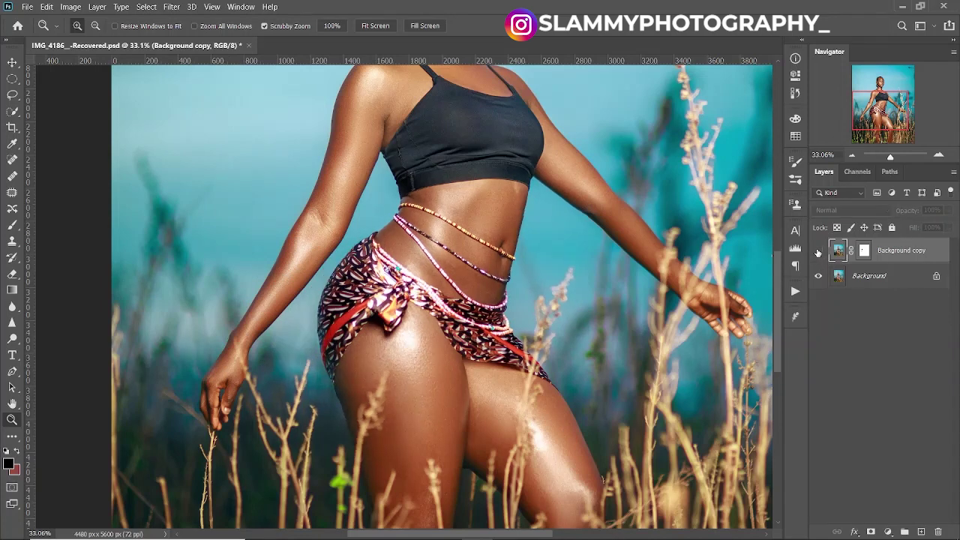
pyautogui.click(818, 251)
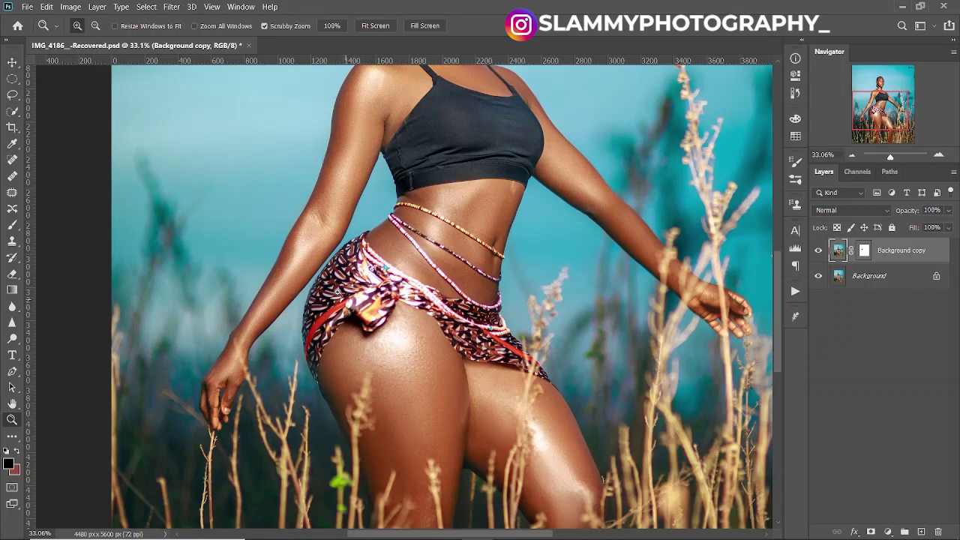
pyautogui.scroll(-5, 357, 298)
pyautogui.scroll(6, 361, 302)
pyautogui.scroll(2, 363, 303)
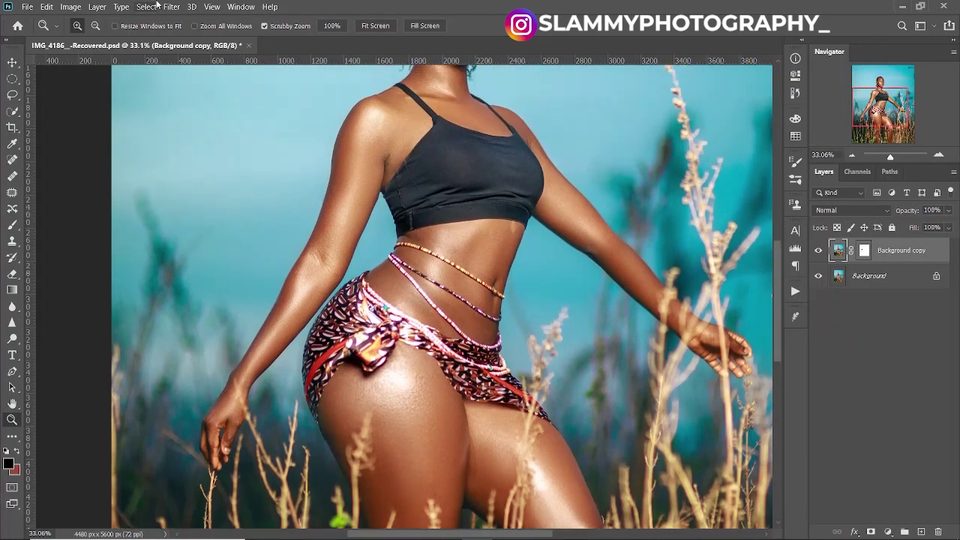
# - Fit the whole image on screen and hide the Background copy layer
pyautogui.click(211, 7)
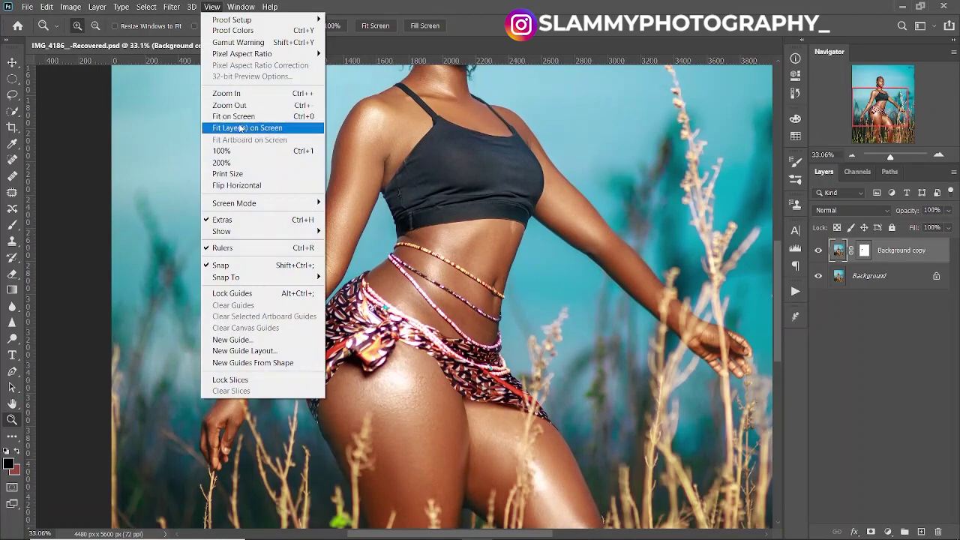
pyautogui.click(233, 116)
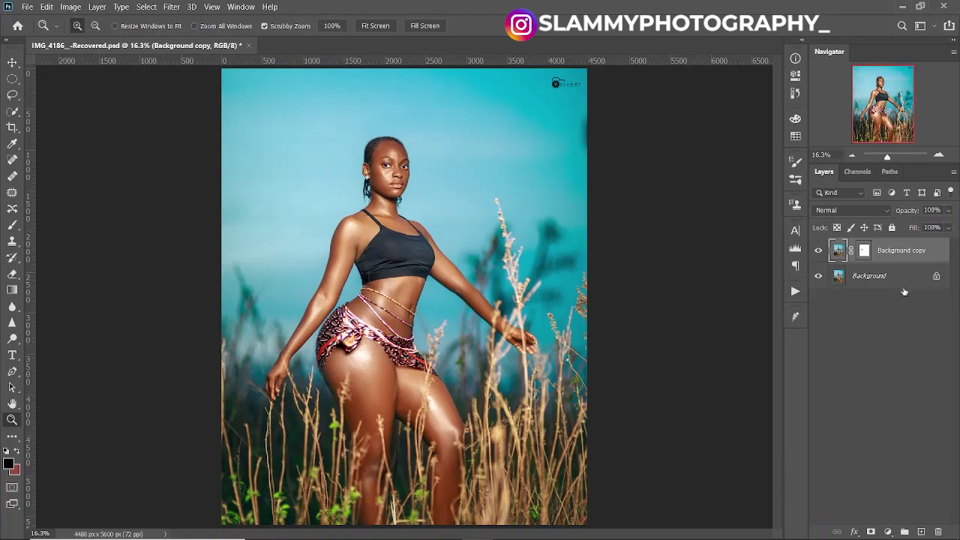
pyautogui.click(816, 251)
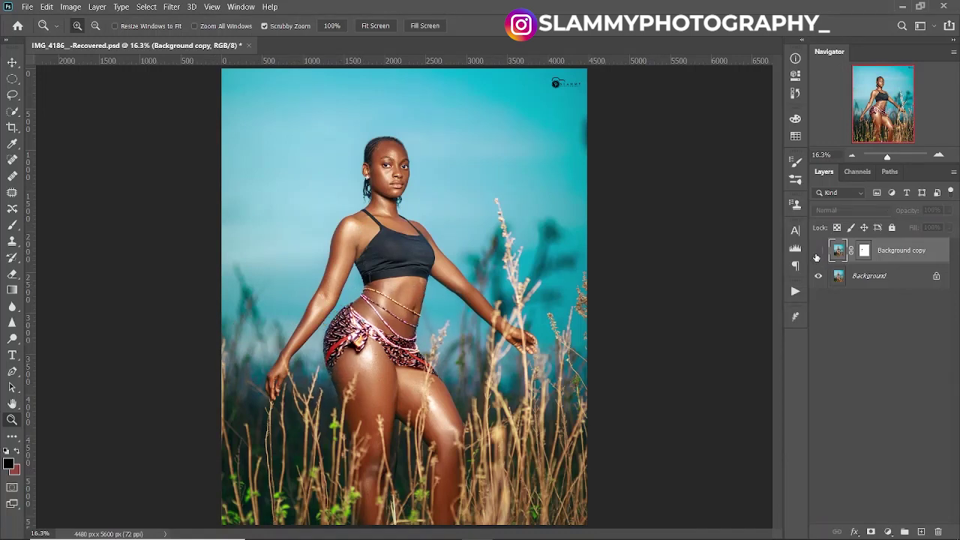
# - Duplicate the Background layer and rename the duplicate as liquify
pyautogui.moveTo(874, 277); pyautogui.dragTo(921, 531)
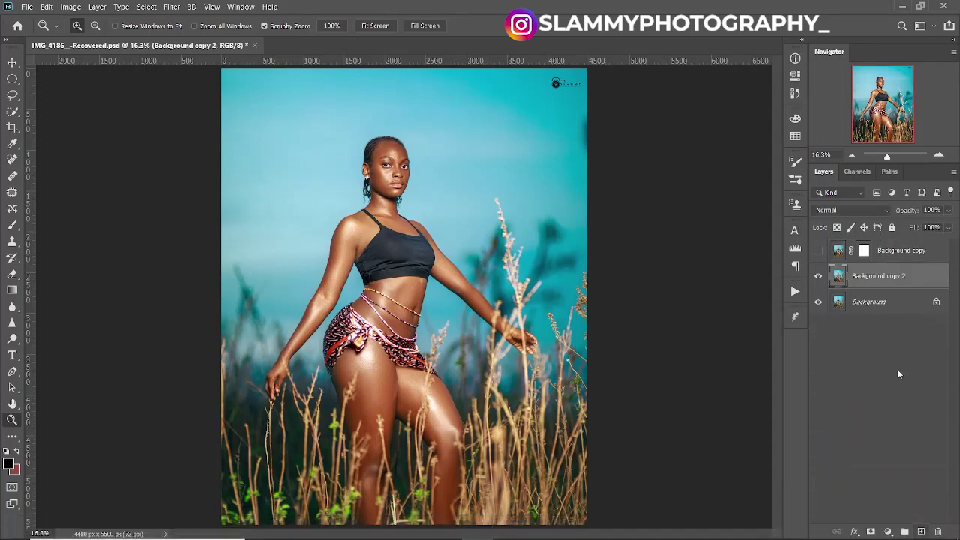
pyautogui.doubleClick(878, 276)
pyautogui.press('BackSpace')
pyautogui.write('liquify')
pyautogui.press('Return')
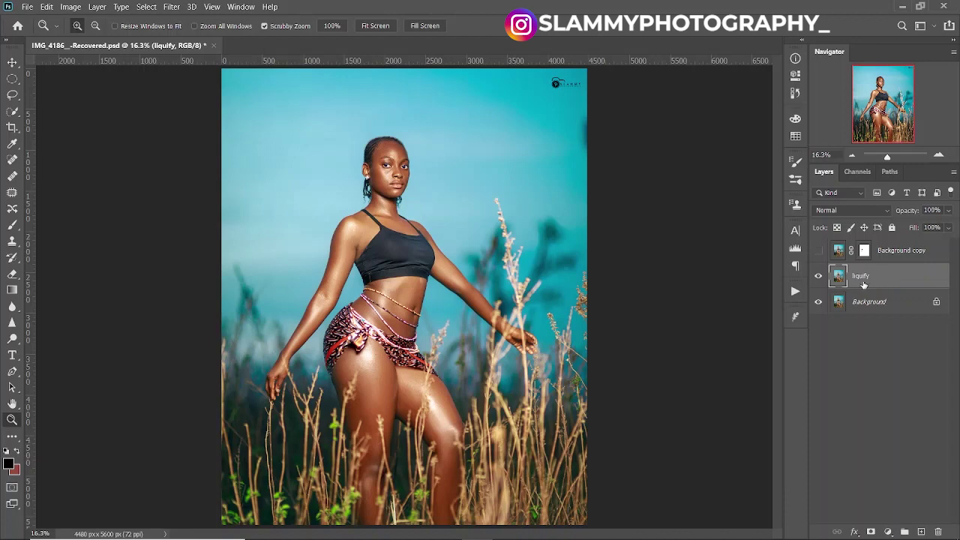
# - Open the Liquify filter on the liquify layer
pyautogui.click(171, 6)
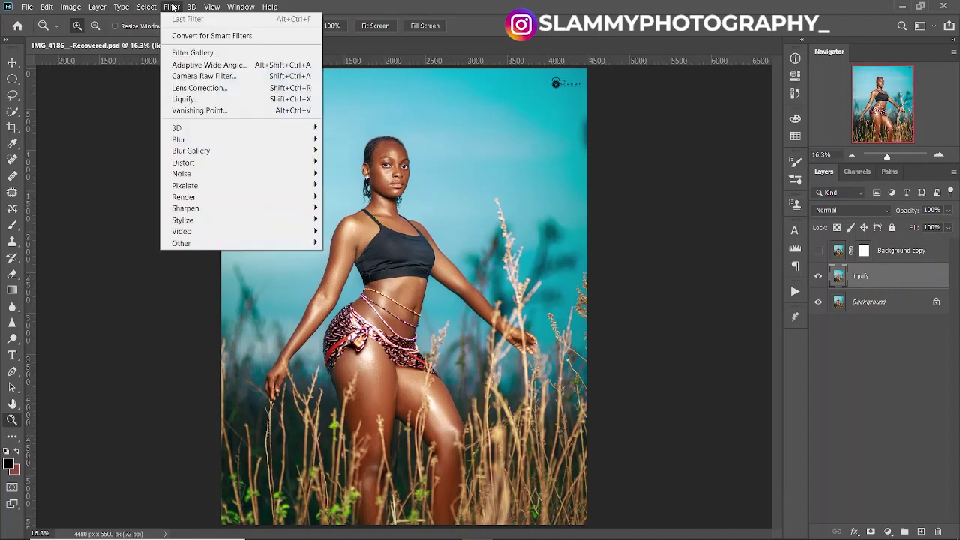
pyautogui.click(183, 99)
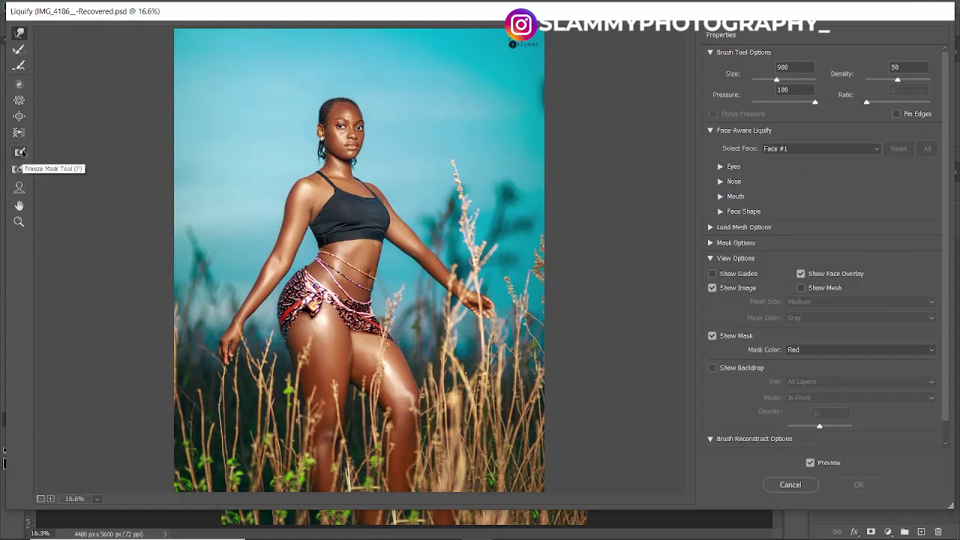
pyautogui.click(20, 190)
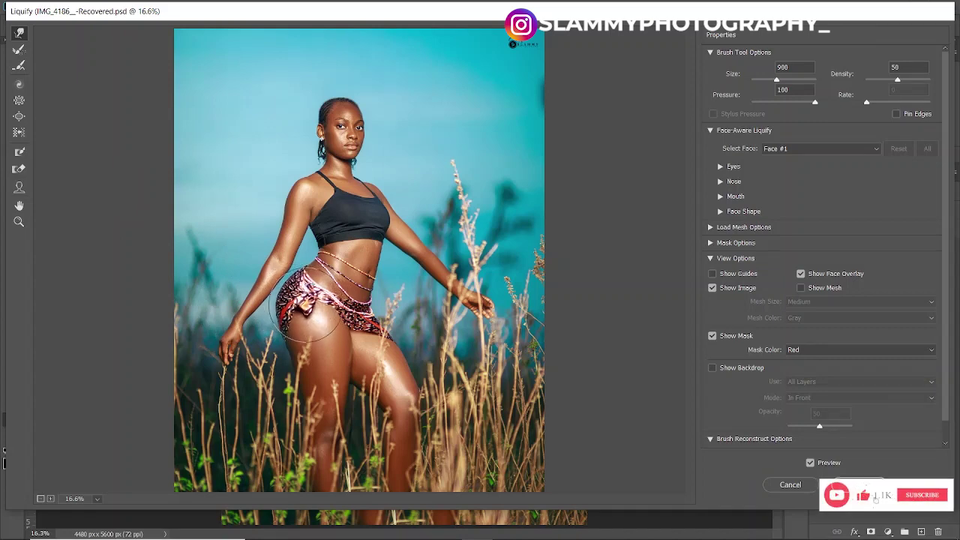
# - Try to push the hip beside the lowered arm outward with a size 900 Forward Warp brush, comparing it with the original
pyautogui.moveTo(310, 284)
pyautogui.mouseDown()
pyautogui.moveTo(303, 313)
pyautogui.moveTo(286, 295)
pyautogui.mouseUp()
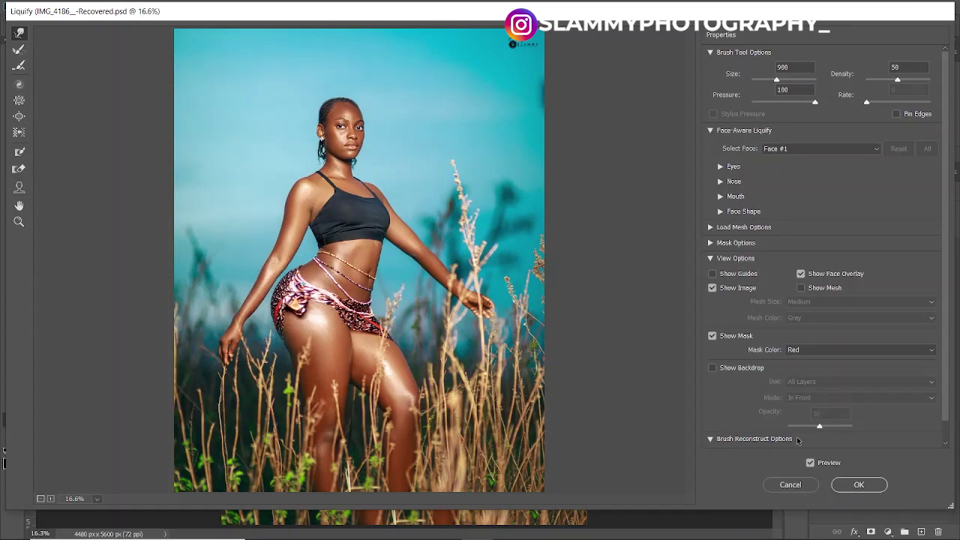
pyautogui.click(810, 463)
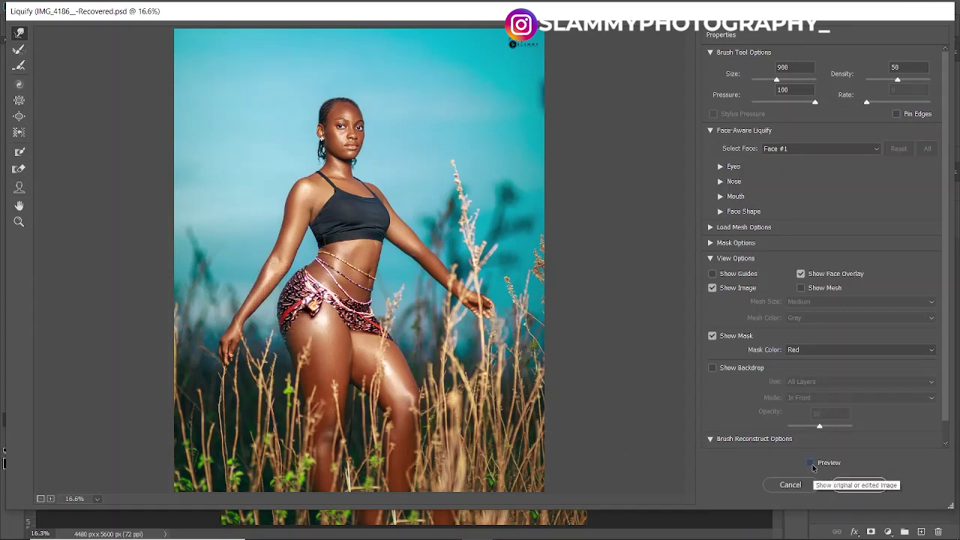
pyautogui.click(810, 464)
pyautogui.click(811, 463)
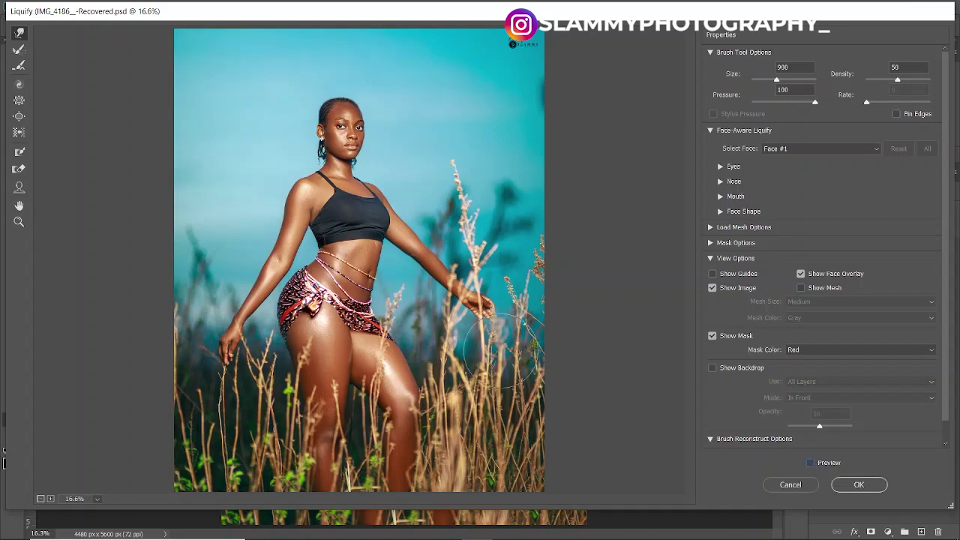
pyautogui.click(19, 222)
pyautogui.click(277, 285)
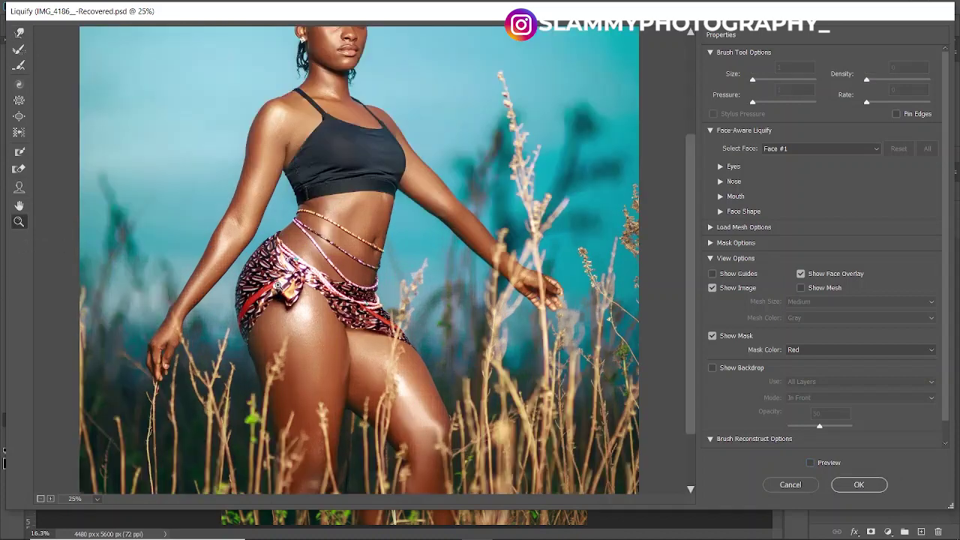
pyautogui.click(810, 463)
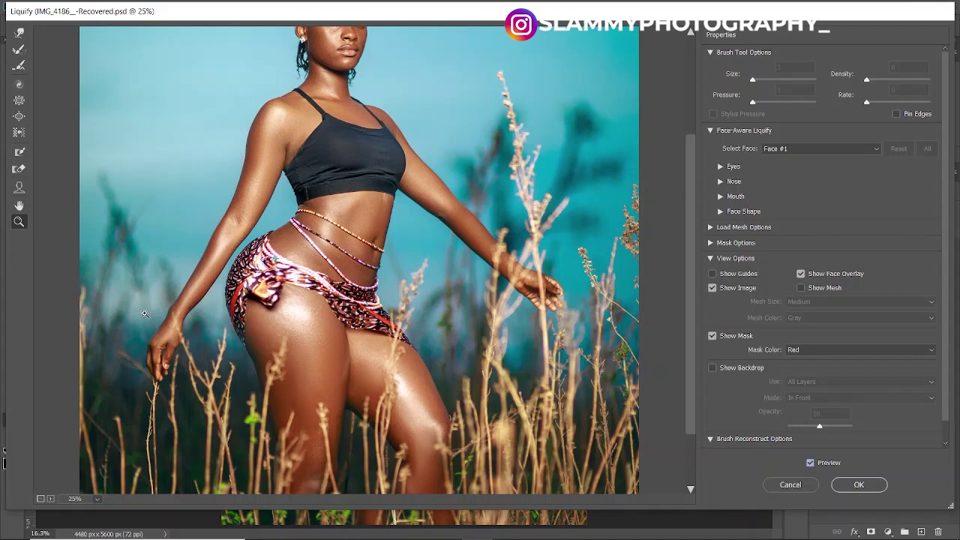
# - Undo the Forward Warp changes made to the hip
pyautogui.press('ctrl')
pyautogui.hotkey('ctrl', 'z')
pyautogui.hotkey('ctrl', 'z')
pyautogui.hotkey('ctrl', 'z')
pyautogui.hotkey('ctrl', 'z')
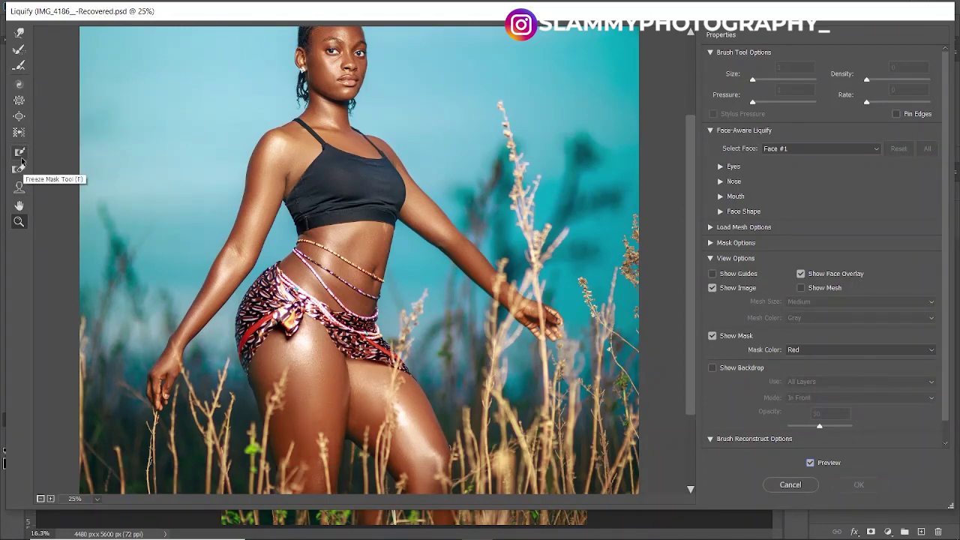
# - Freeze the arm beside the hip, from upper arm to hand, using the Freeze Mask tool with a size 300 brush
pyautogui.click(20, 155)
pyautogui.click(186, 322)
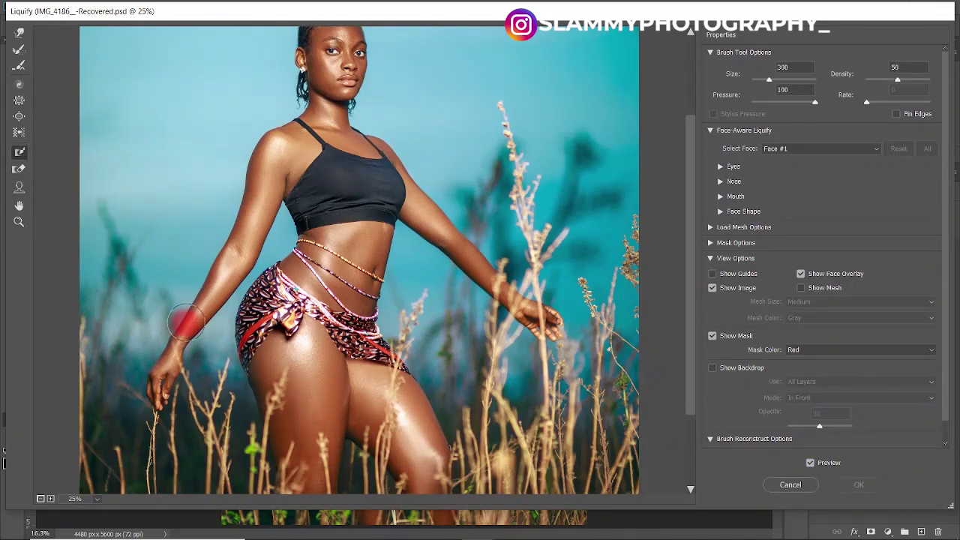
pyautogui.moveTo(186, 322)
pyautogui.mouseDown()
pyautogui.moveTo(207, 287)
pyautogui.moveTo(192, 323)
pyautogui.moveTo(257, 222)
pyautogui.mouseUp()
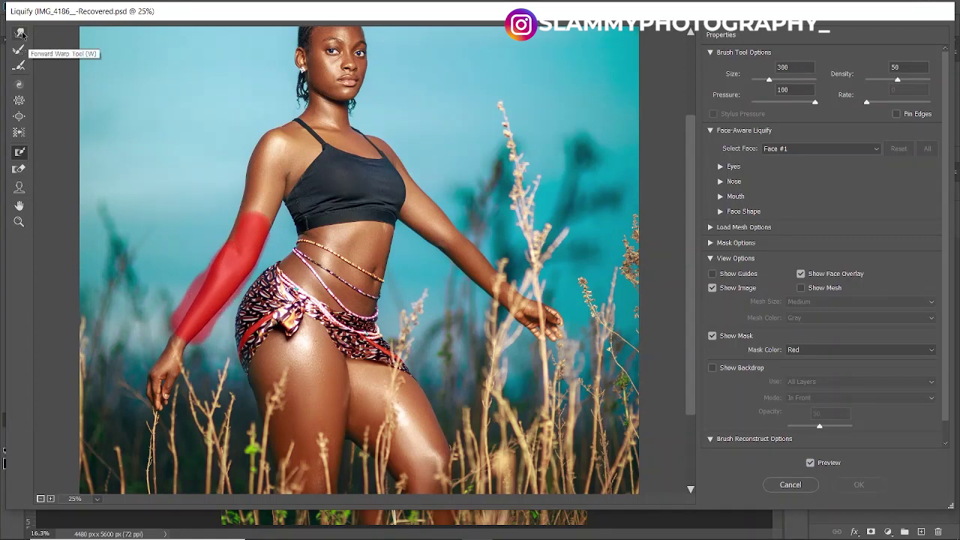
pyautogui.moveTo(229, 225)
pyautogui.mouseDown()
pyautogui.moveTo(257, 225)
pyautogui.moveTo(207, 294)
pyautogui.moveTo(155, 403)
pyautogui.moveTo(264, 202)
pyautogui.moveTo(241, 209)
pyautogui.moveTo(248, 191)
pyautogui.moveTo(248, 229)
pyautogui.moveTo(262, 203)
pyautogui.moveTo(261, 217)
pyautogui.moveTo(264, 201)
pyautogui.moveTo(236, 253)
pyautogui.moveTo(265, 192)
pyautogui.moveTo(248, 195)
pyautogui.moveTo(246, 169)
pyautogui.moveTo(261, 189)
pyautogui.moveTo(265, 172)
pyautogui.moveTo(197, 273)
pyautogui.moveTo(185, 339)
pyautogui.moveTo(242, 250)
pyautogui.mouseUp()
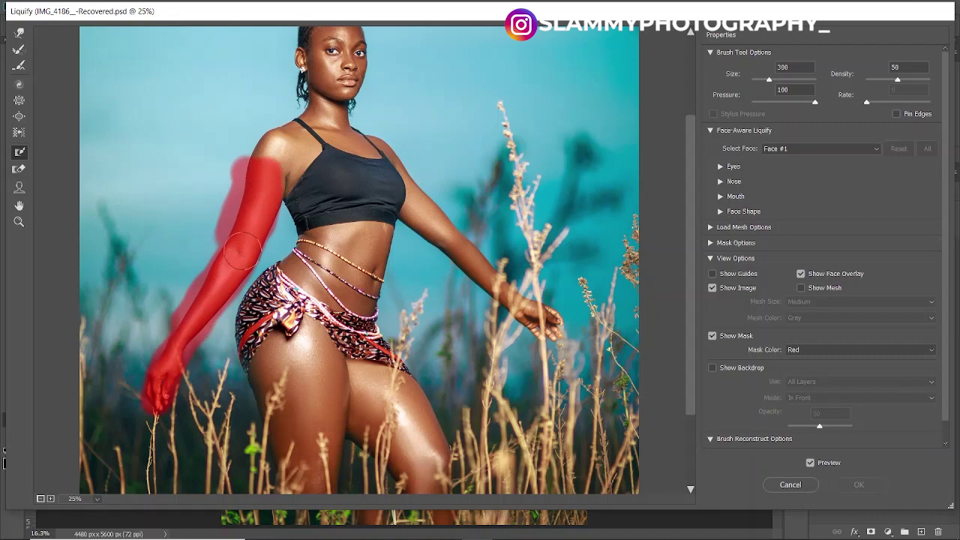
# - Push the hip slightly outward and the opposite waist edge inward with a size 900 Forward Warp brush, comparing against the original
pyautogui.click(15, 34)
pyautogui.moveTo(257, 308); pyautogui.dragTo(261, 301)
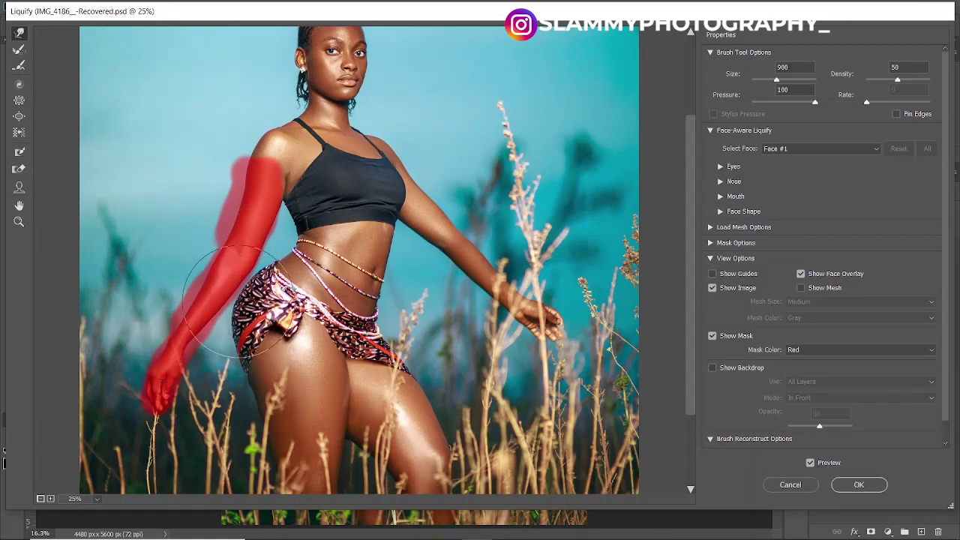
pyautogui.click(810, 463)
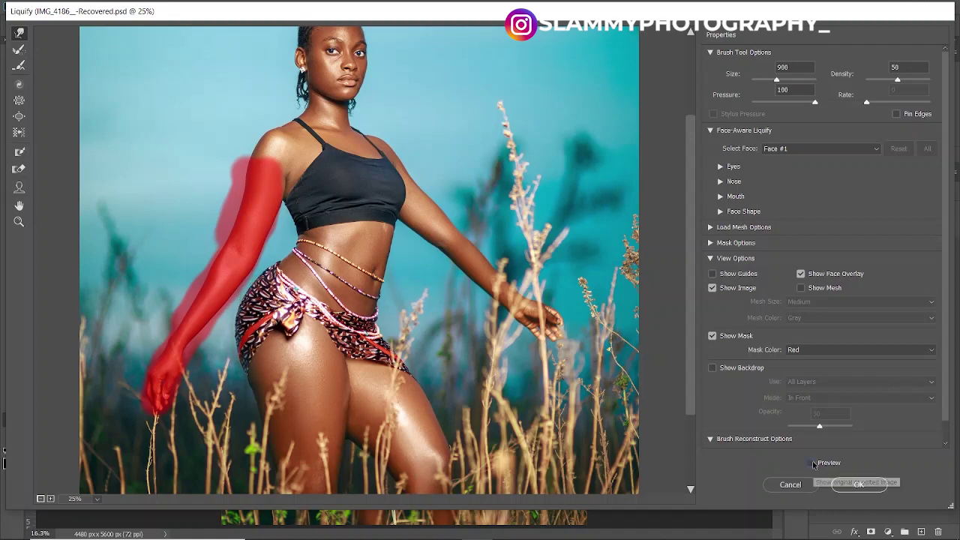
pyautogui.click(810, 463)
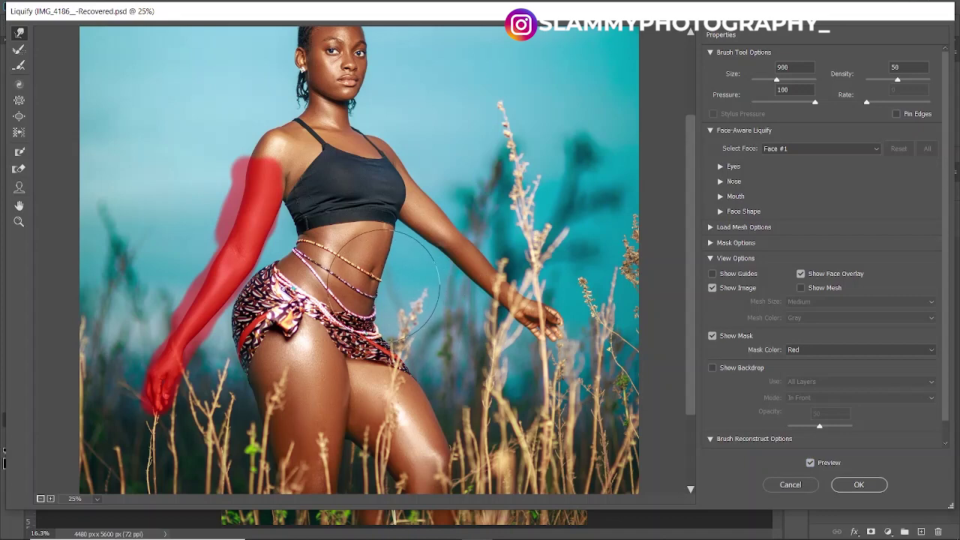
pyautogui.click(810, 463)
pyautogui.click(810, 463)
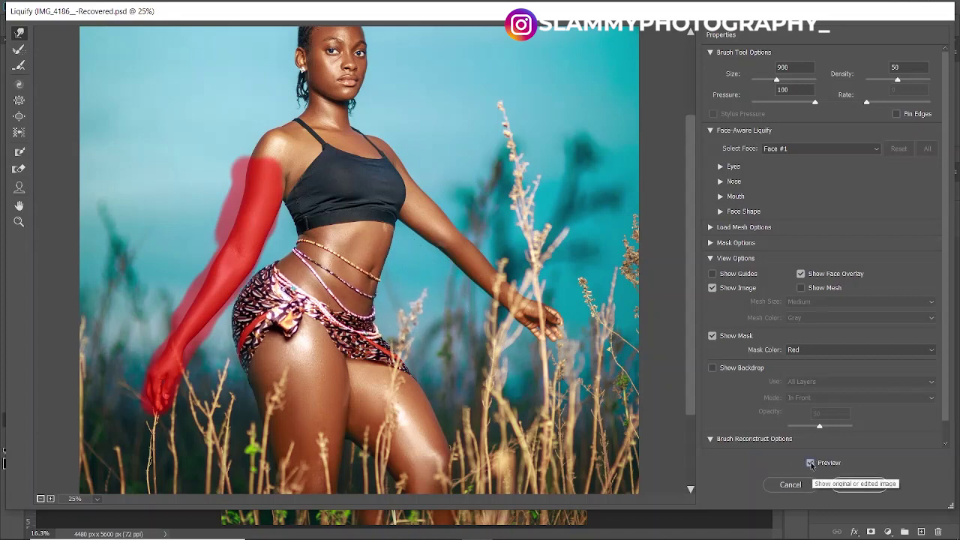
# - Set the Pucker tool's brush size to 500 and shrink the waist edge opposite the frozen arm
pyautogui.scroll(-3, 294, 341)
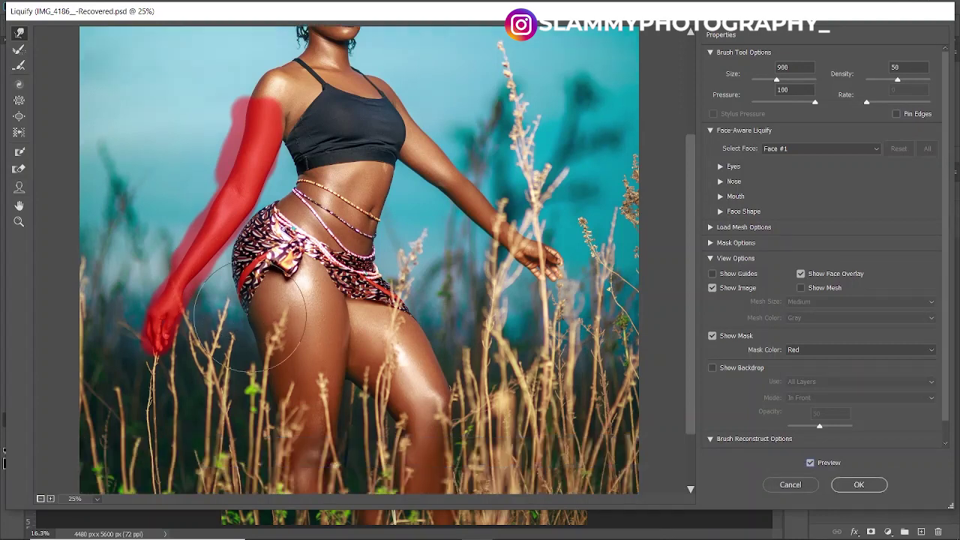
pyautogui.scroll(3, 299, 344)
pyautogui.scroll(2, 300, 345)
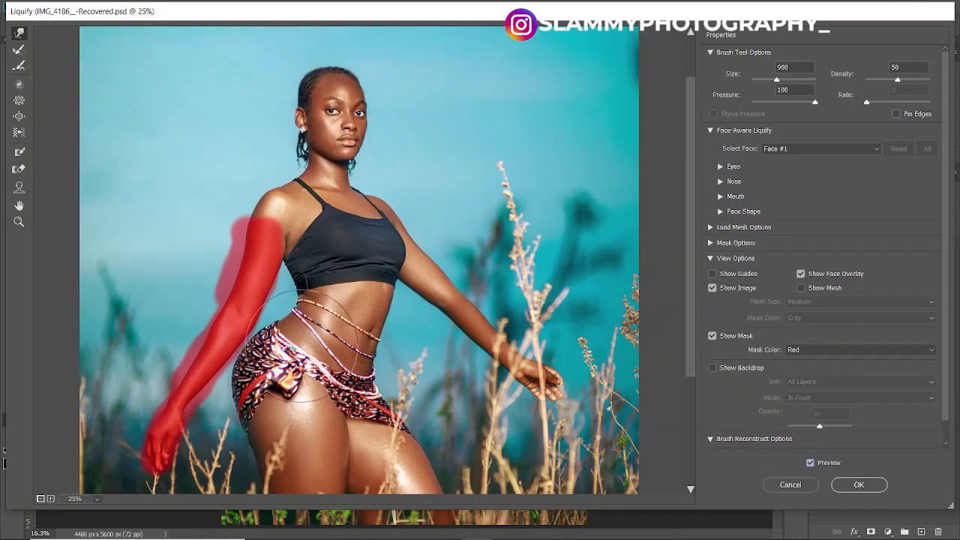
pyautogui.click(20, 101)
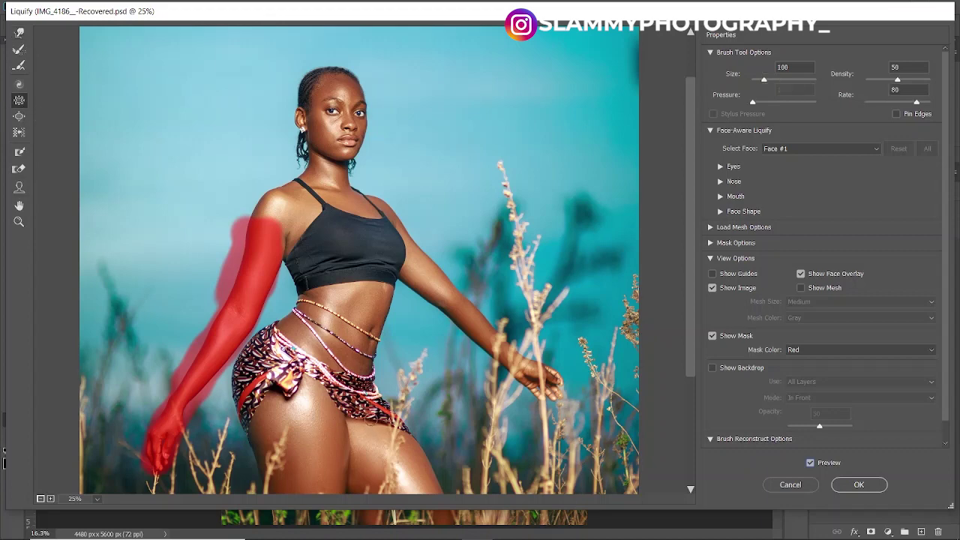
pyautogui.press(']')
pyautogui.press(']')
pyautogui.press(']')
pyautogui.press(']')
pyautogui.press(']')
pyautogui.press(']')
pyautogui.press(']')
pyautogui.press(']')
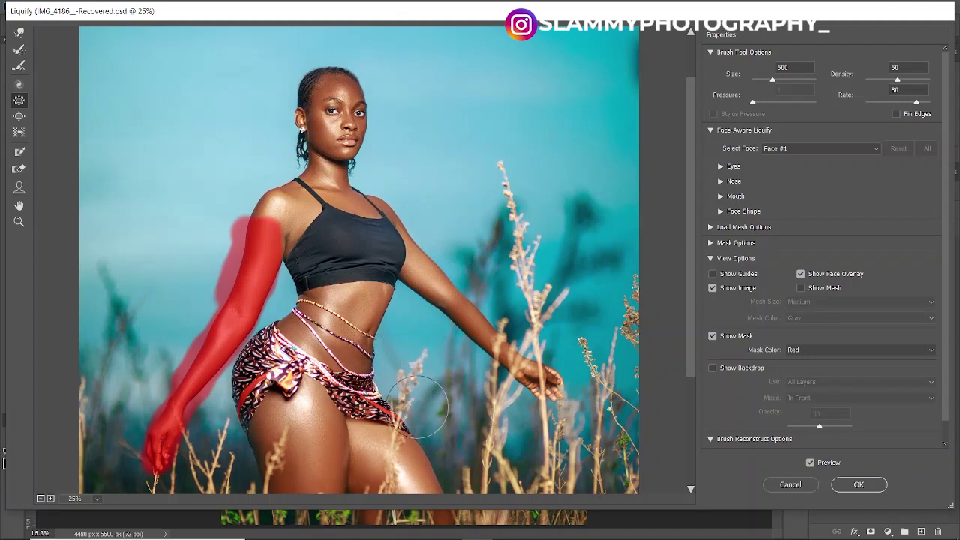
pyautogui.click(18, 86)
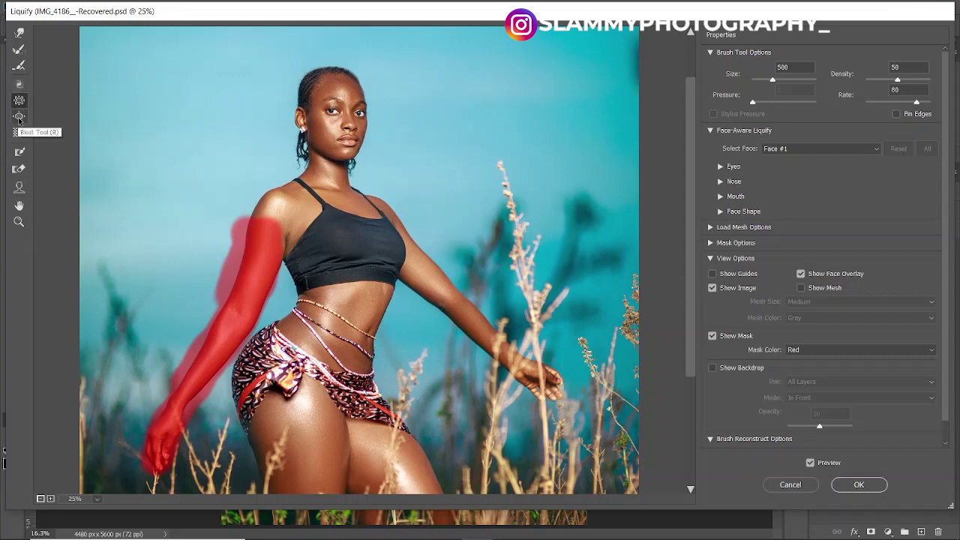
# - Try the Bloat tool on the waist with a brush size of 700
pyautogui.click(19, 117)
pyautogui.press(']')
pyautogui.press(']')
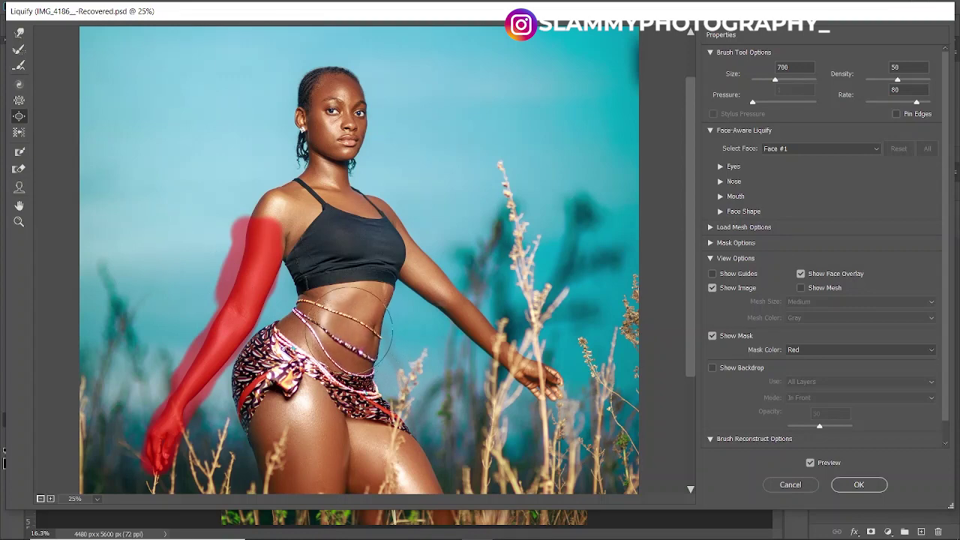
# - Activate the Twirl Clockwise tool and set its brush size to 400
pyautogui.click(19, 100)
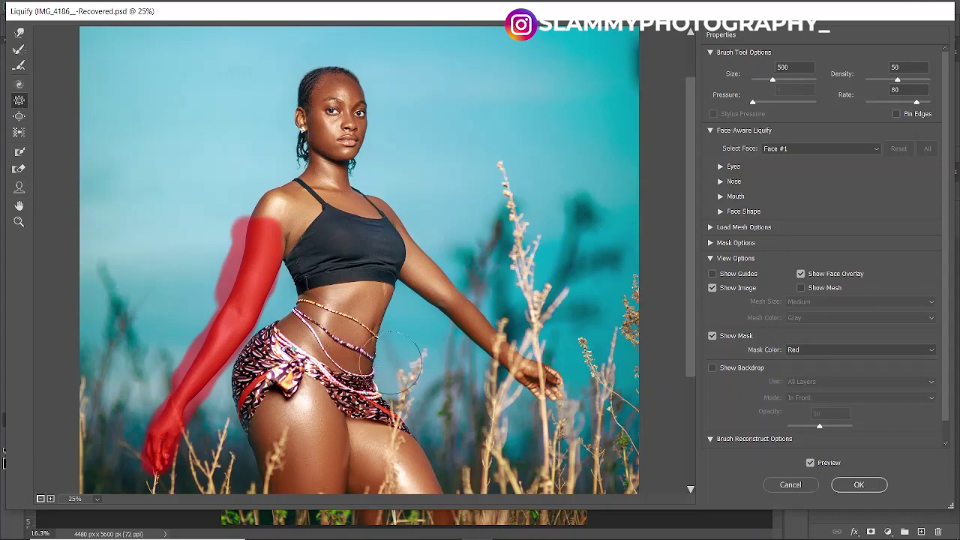
pyautogui.click(20, 85)
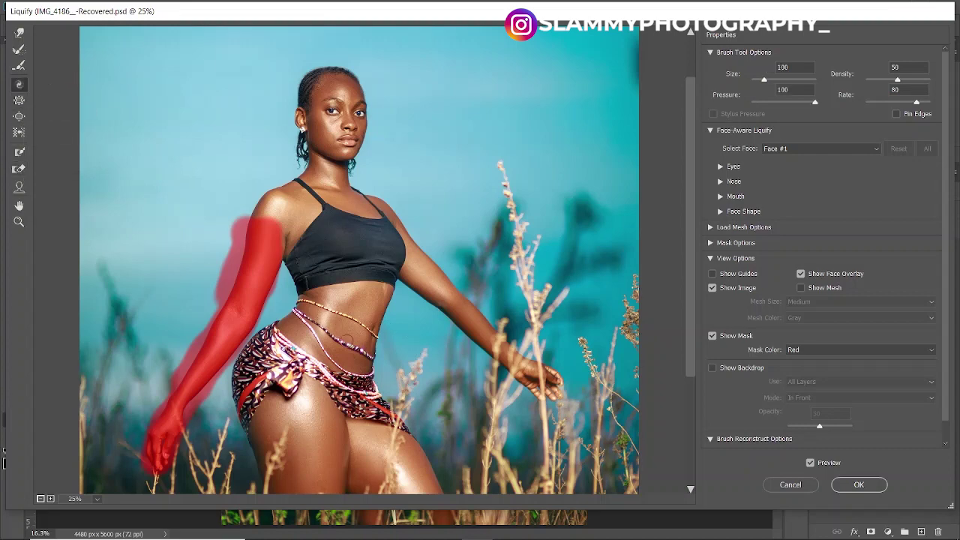
pyautogui.press(']')
pyautogui.press(']')
pyautogui.press(']')
pyautogui.press(']')
pyautogui.press(']')
pyautogui.press(']')
pyautogui.press(']')
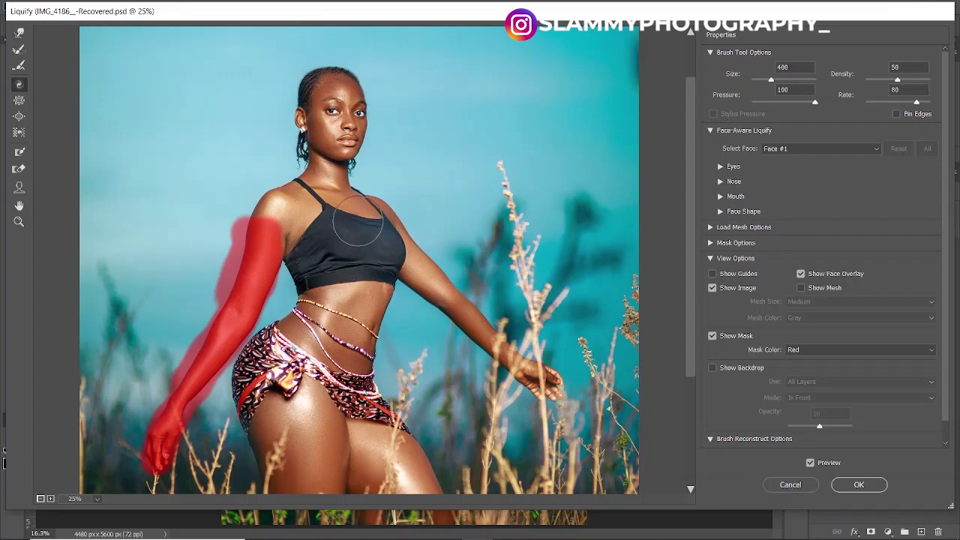
# - Restore part of the waist edge opposite the frozen arm with the Reconstruct tool at a brush size of 600
pyautogui.click(20, 51)
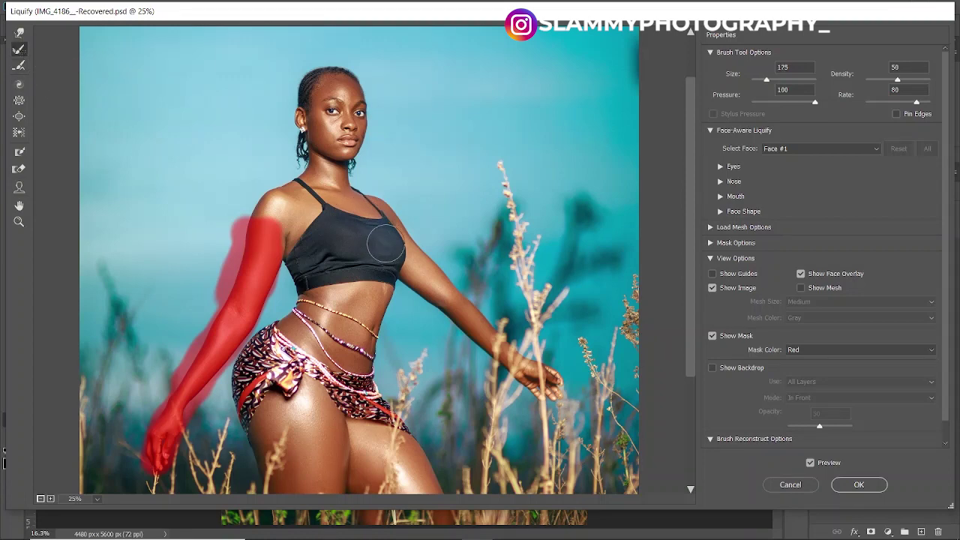
pyautogui.press(']')
pyautogui.press(']')
pyautogui.press(']')
pyautogui.press(']')
pyautogui.press(']')
pyautogui.press(']')
pyautogui.press(']')
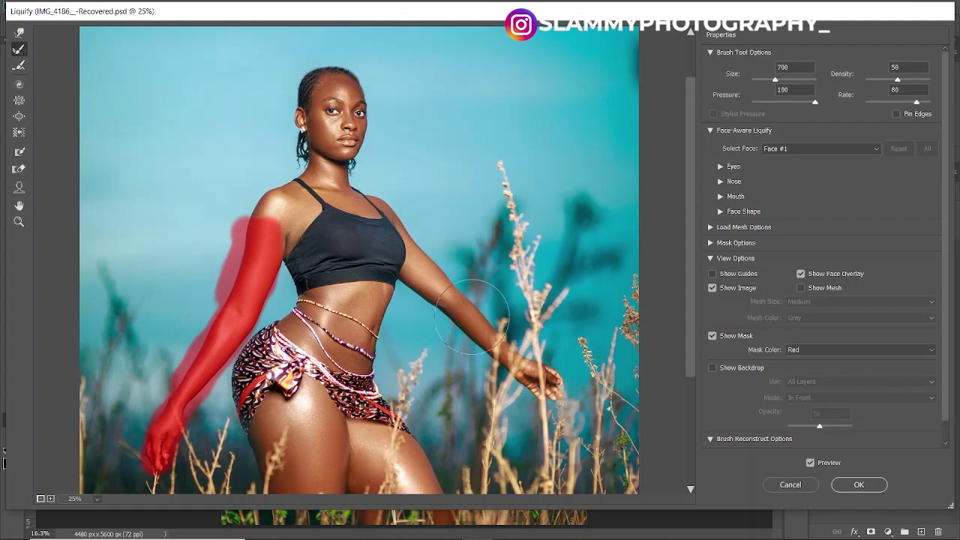
pyautogui.press('[')
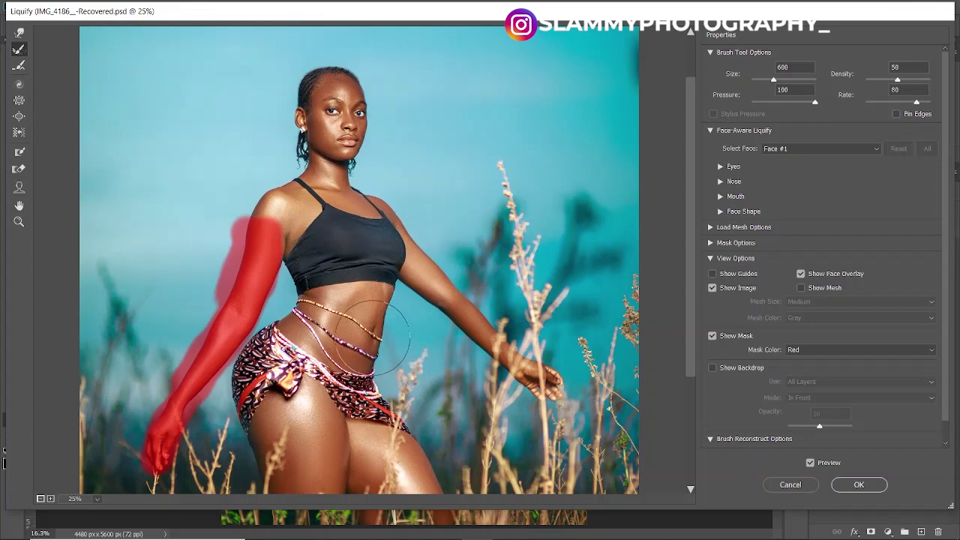
pyautogui.moveTo(372, 337); pyautogui.dragTo(350, 332)
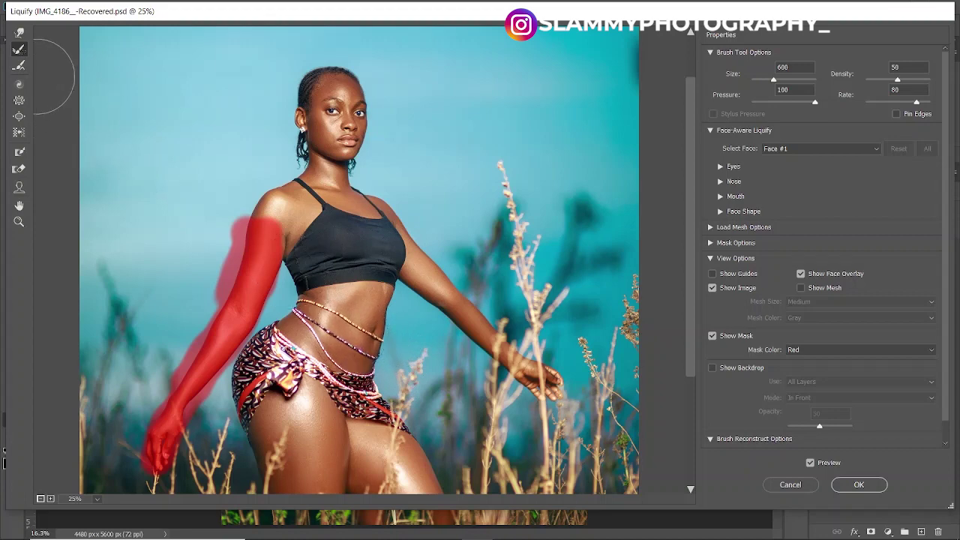
# - Activate the Smooth tool and set its brush size to 500
pyautogui.click(21, 68)
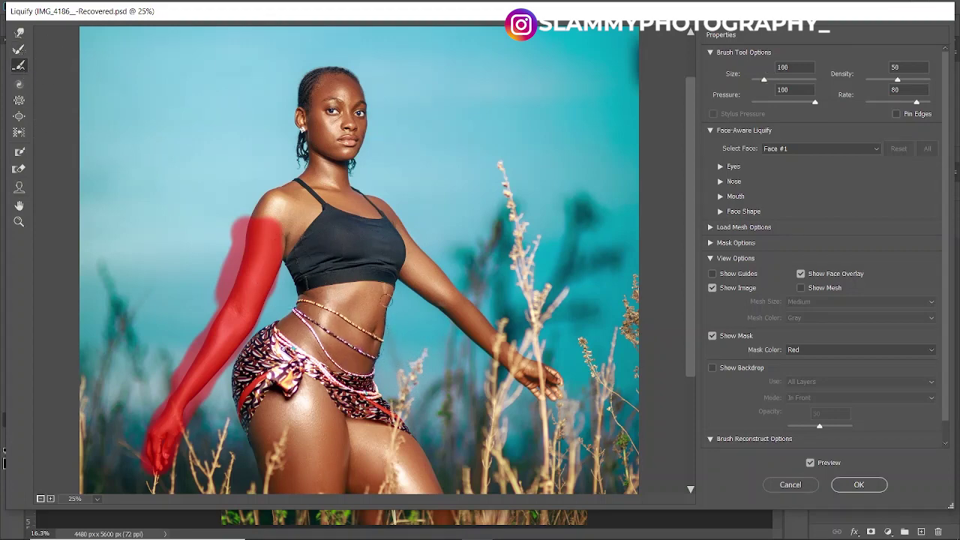
pyautogui.press(']')
pyautogui.press(']')
pyautogui.press(']')
pyautogui.press(']')
pyautogui.press(']')
pyautogui.press(']')
pyautogui.press(']')
pyautogui.press(']')
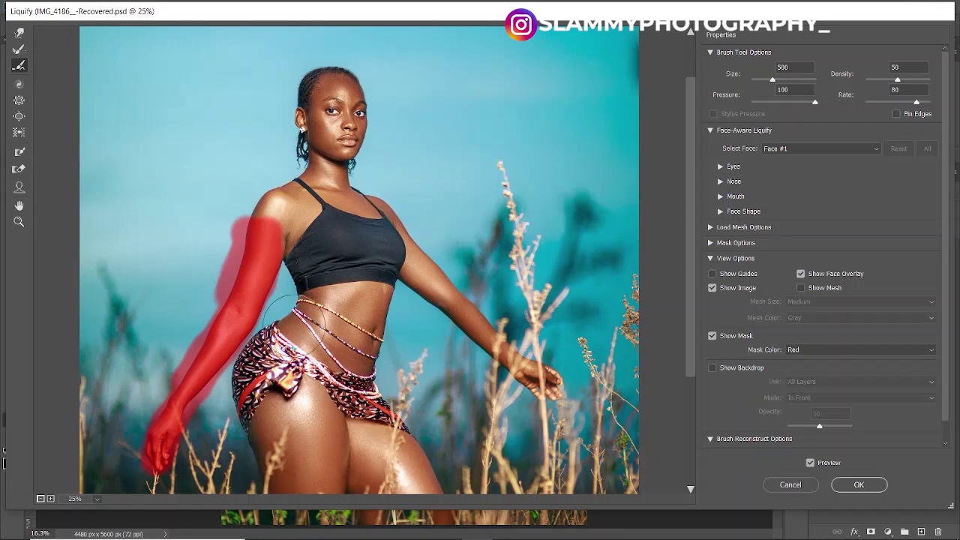
pyautogui.scroll(-4, 206, 132)
pyautogui.scroll(3, 107, 118)
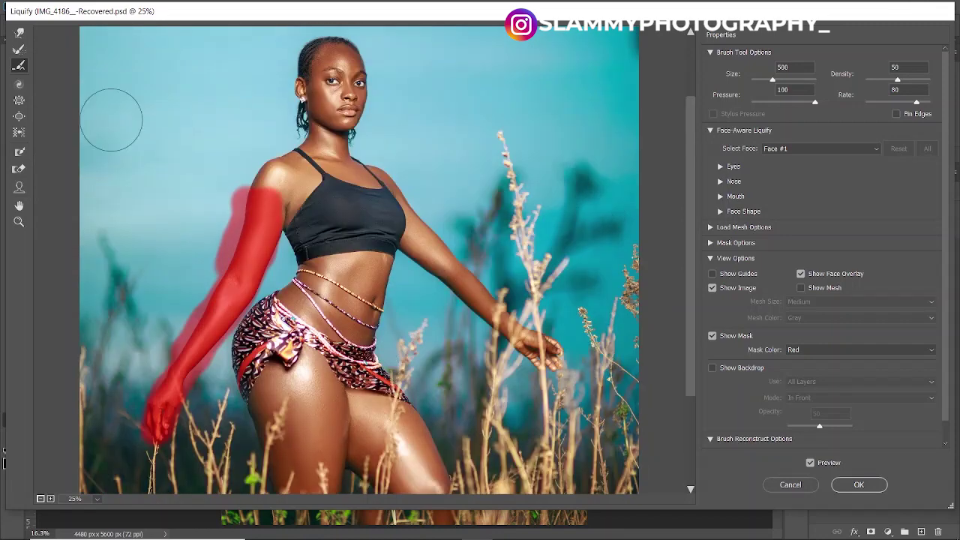
# - With the Forward Warp tool active, compare the reshaped hip and waist against the original and apply the Liquify changes
pyautogui.click(15, 32)
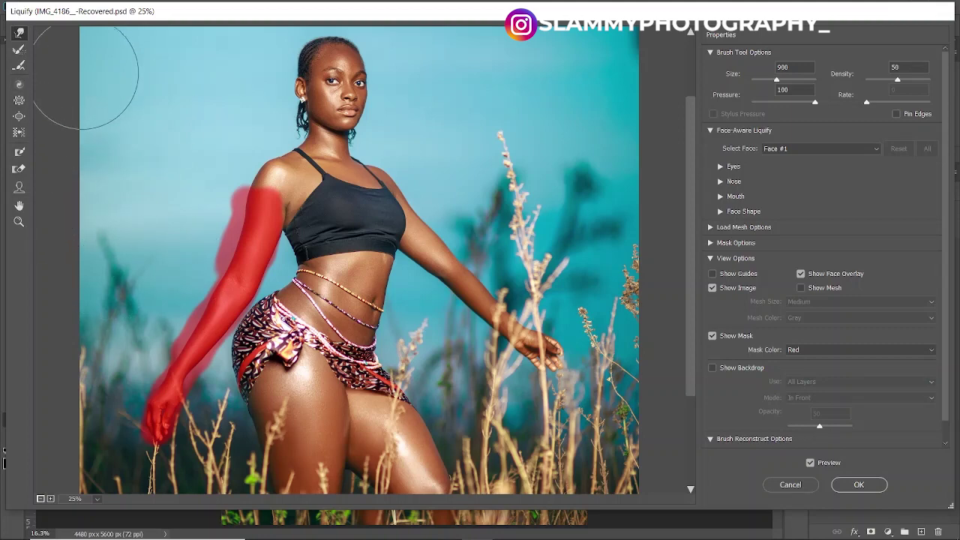
pyautogui.scroll(-3, 338, 379)
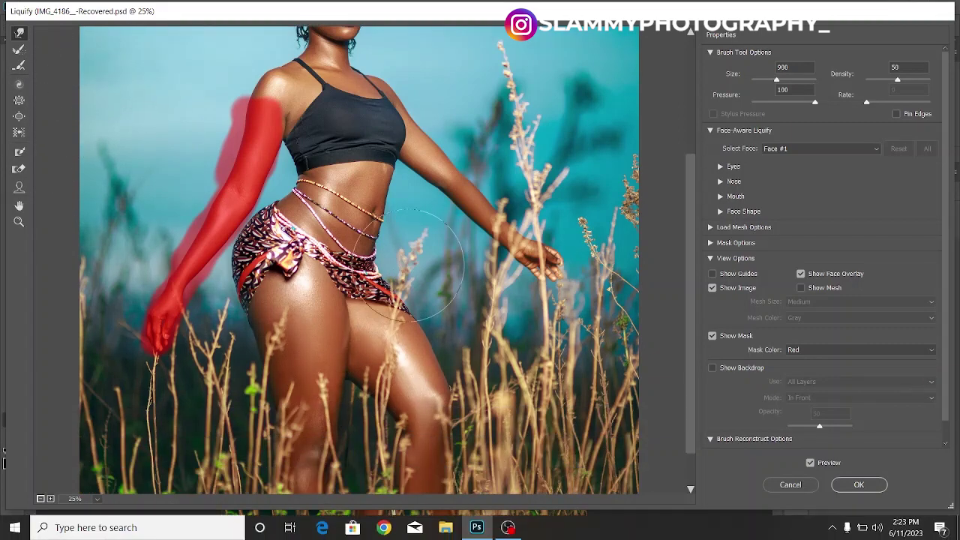
pyautogui.click(809, 462)
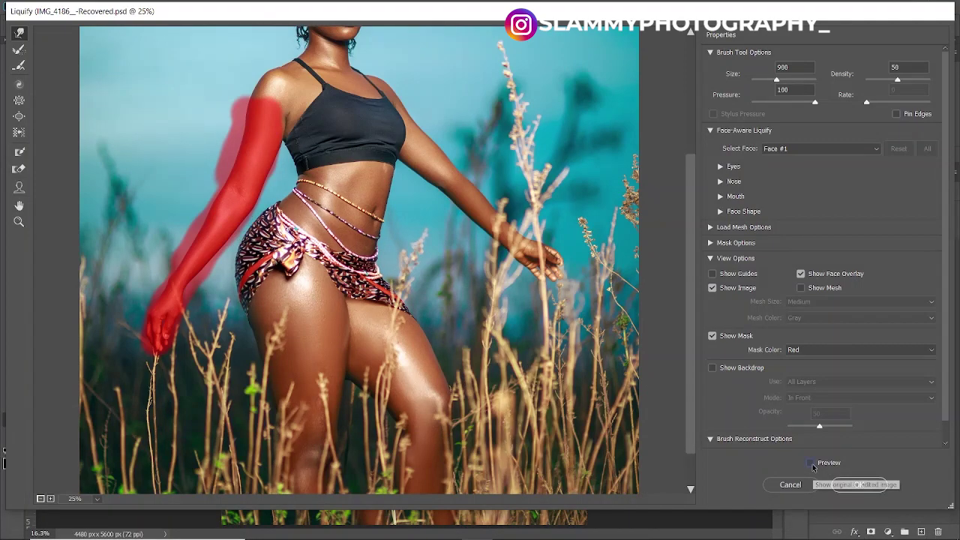
pyautogui.click(810, 463)
pyautogui.click(809, 463)
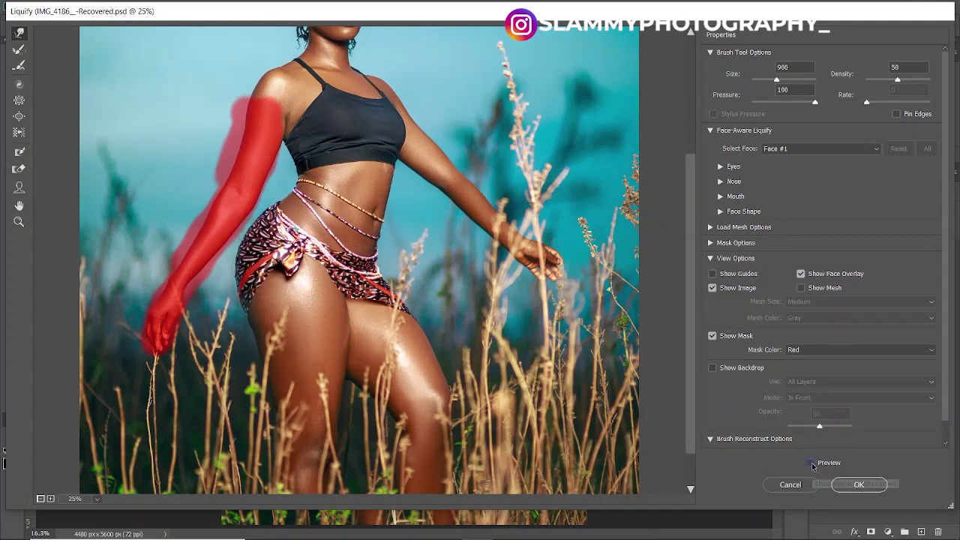
pyautogui.click(809, 462)
pyautogui.scroll(3, 351, 245)
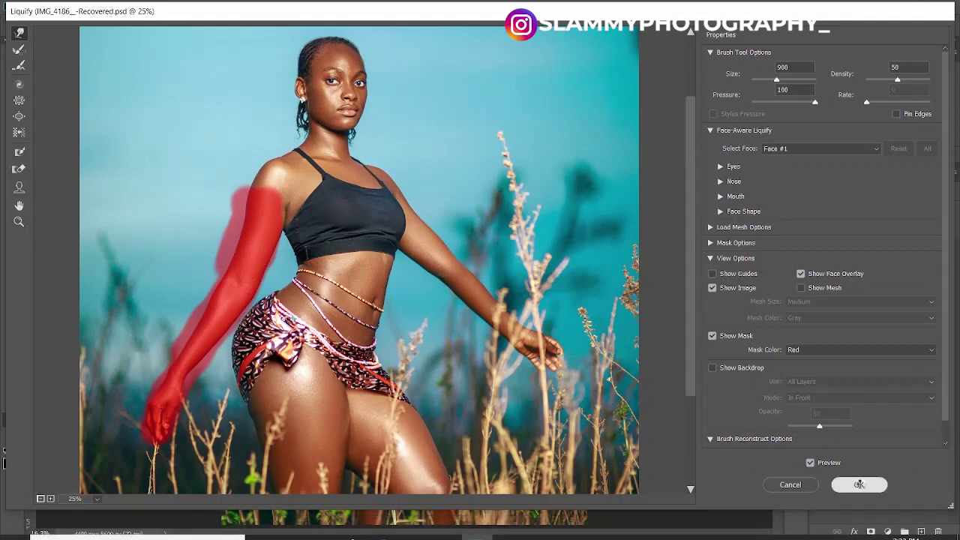
pyautogui.click(858, 484)
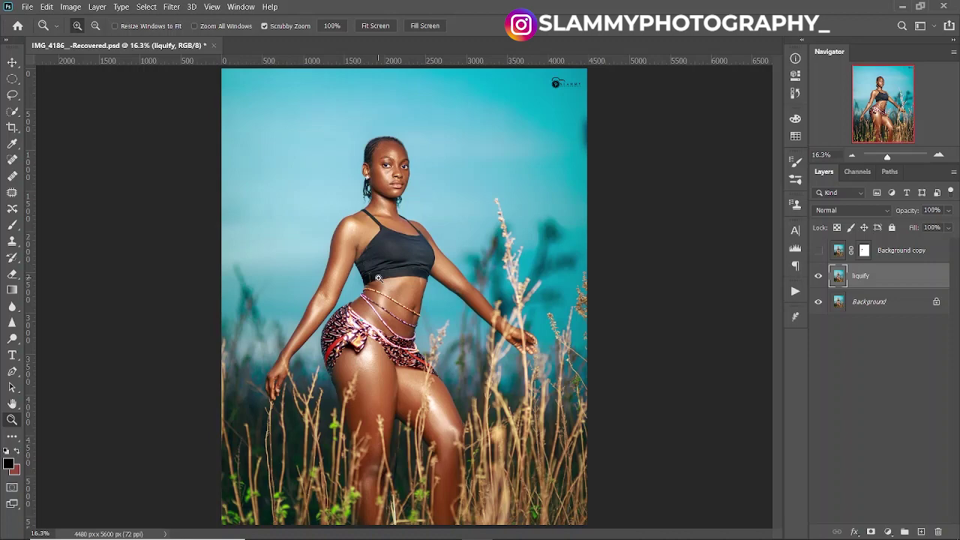
pyautogui.moveTo(376, 148); pyautogui.dragTo(472, 236)
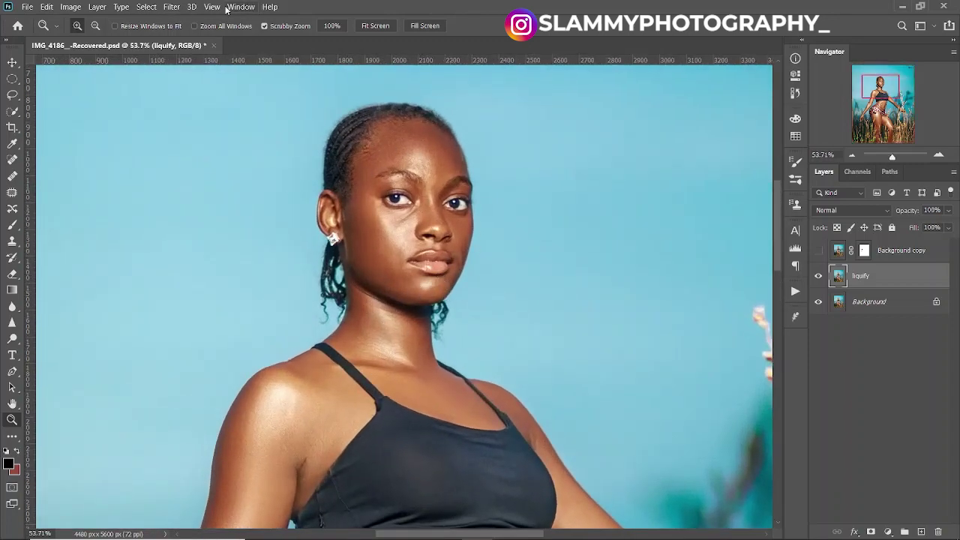
pyautogui.click(211, 7)
pyautogui.click(227, 118)
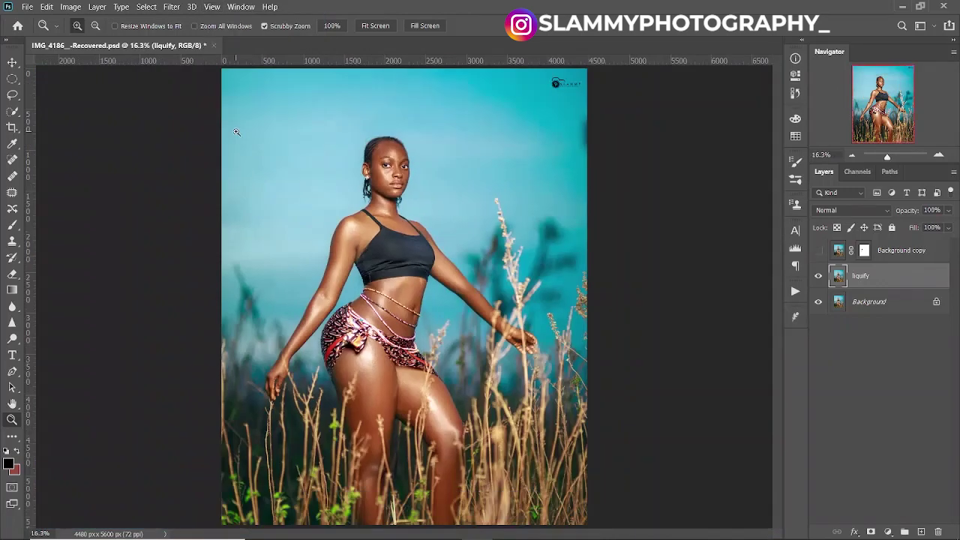